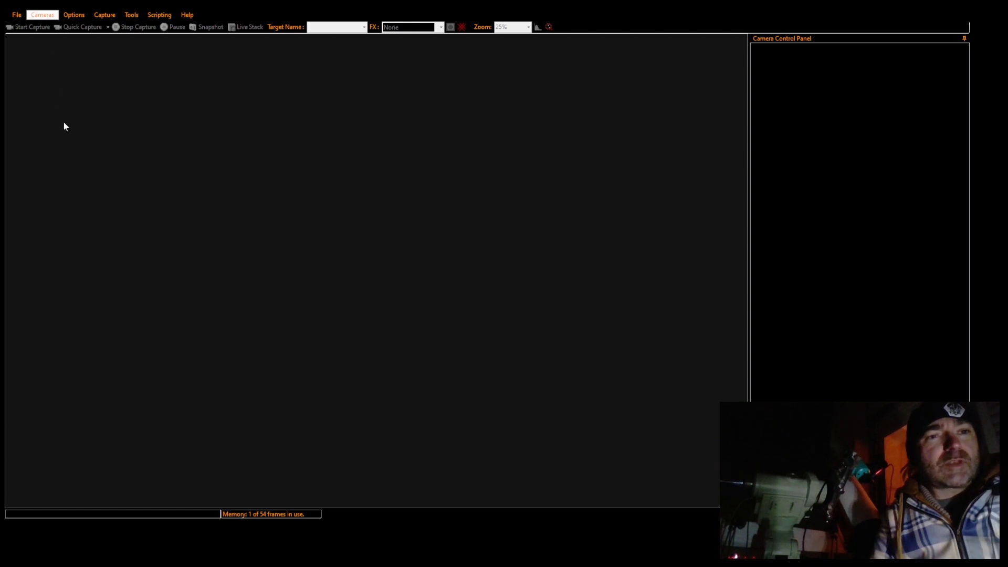
# Connect the camera and set its gain to 4755 and exposure to 2053 ms
pyautogui.click(42, 15)
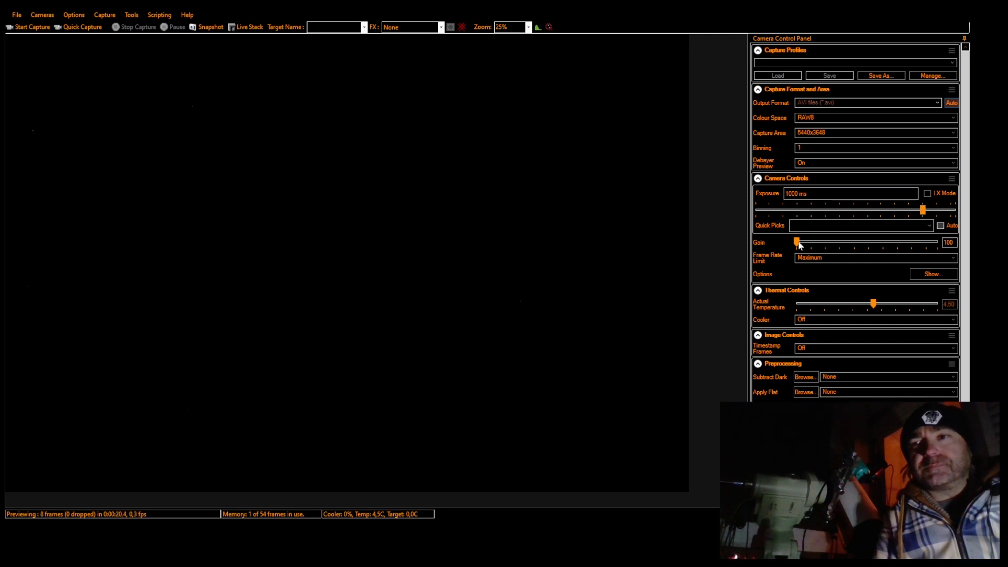
pyautogui.moveTo(798, 245); pyautogui.dragTo(924, 248)
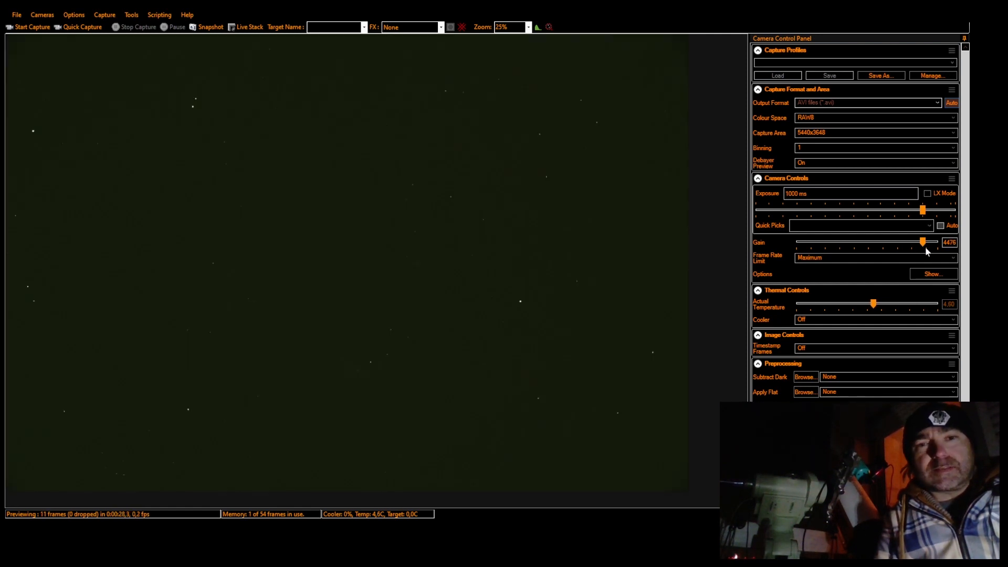
pyautogui.moveTo(924, 245); pyautogui.dragTo(932, 247)
pyautogui.moveTo(926, 209); pyautogui.dragTo(938, 212)
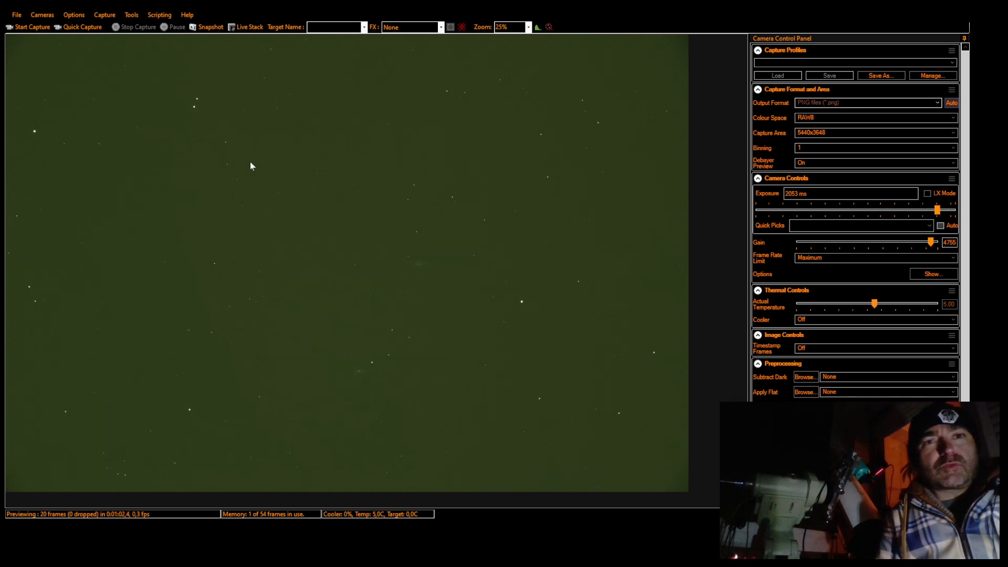
# Start live stacking and stretch the stacked image by placing the histogram's white level a little above the colour peaks
pyautogui.click(242, 28)
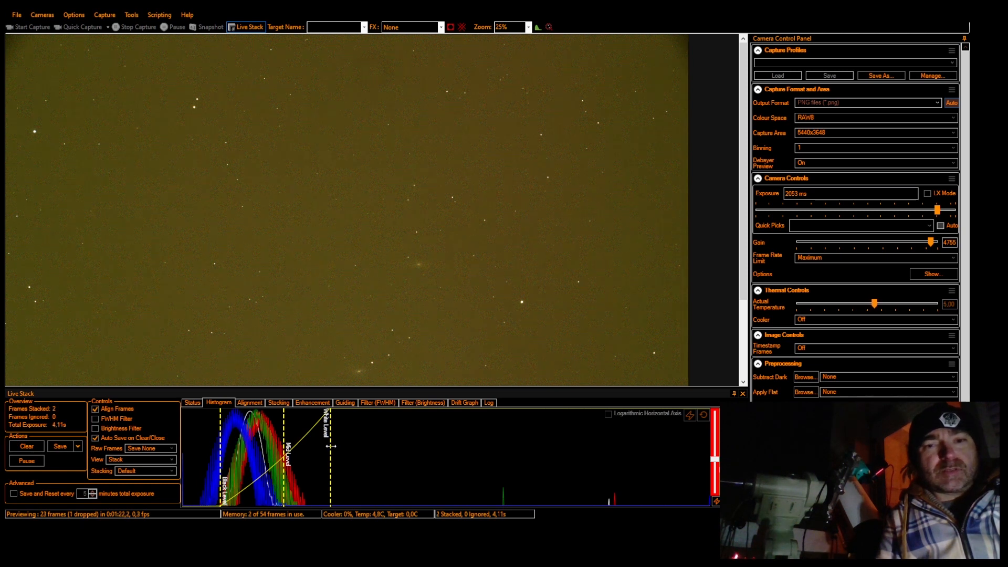
pyautogui.moveTo(332, 447); pyautogui.dragTo(365, 447)
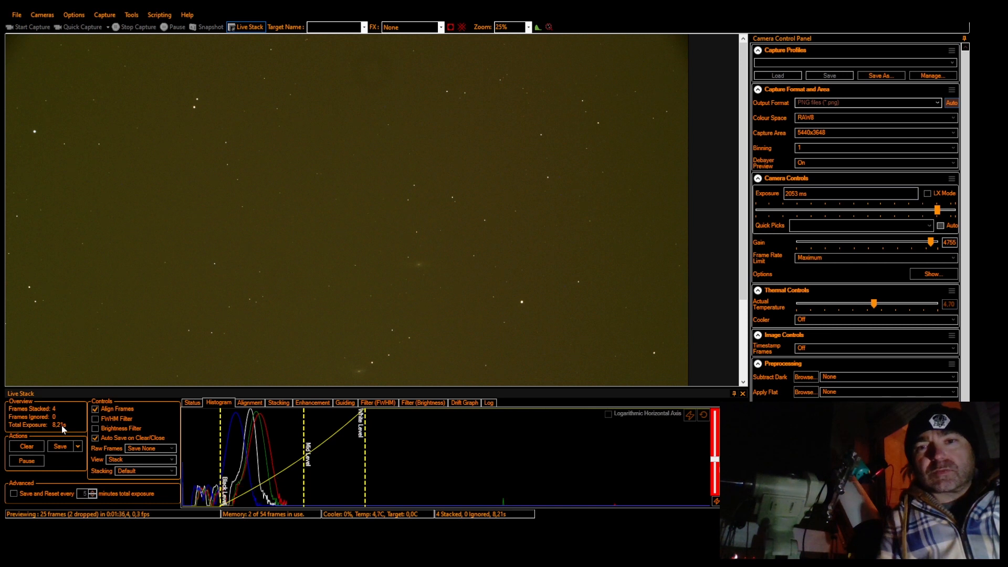
pyautogui.moveTo(742, 168); pyautogui.dragTo(748, 245)
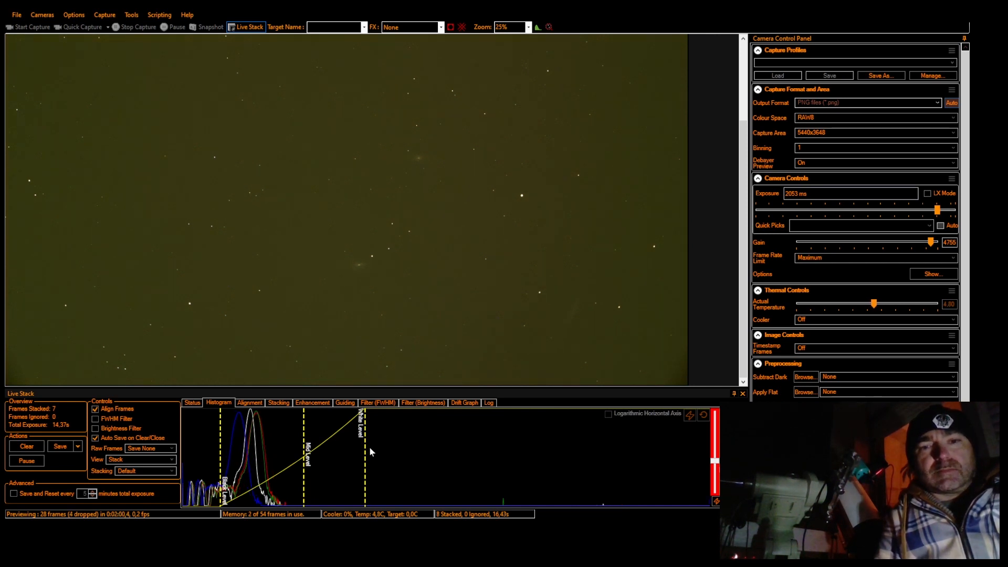
pyautogui.moveTo(365, 449); pyautogui.dragTo(336, 447)
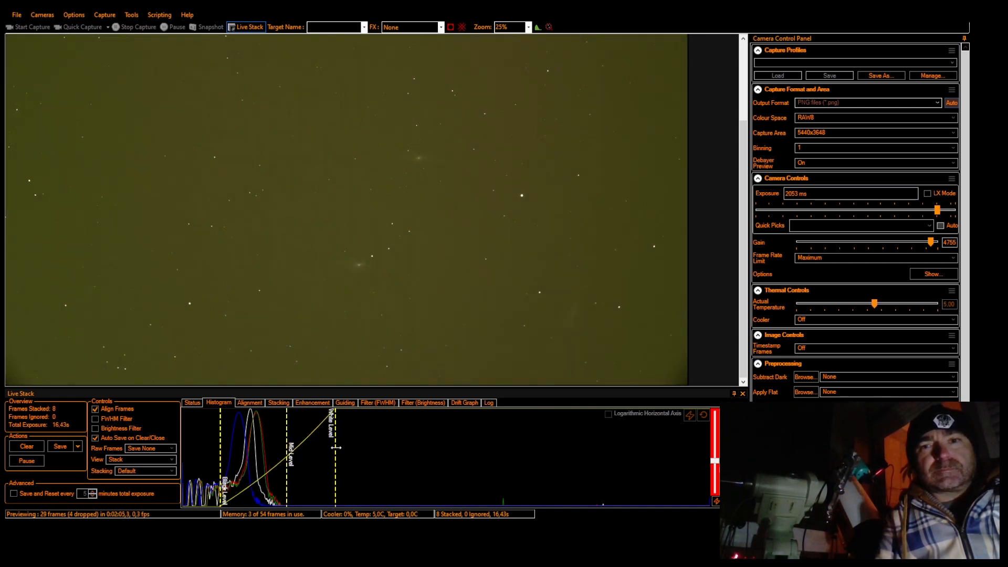
pyautogui.moveTo(336, 448); pyautogui.dragTo(328, 448)
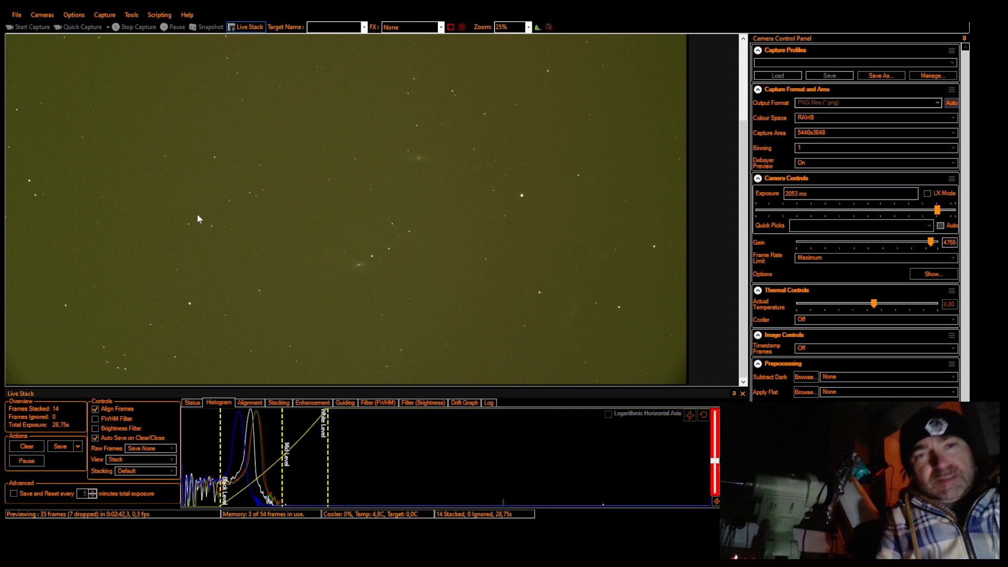
# Examine the stacked image at 50%, 100% and 200% zoom around the lower galaxy, and look over the star field at 100%
pyautogui.click(507, 29)
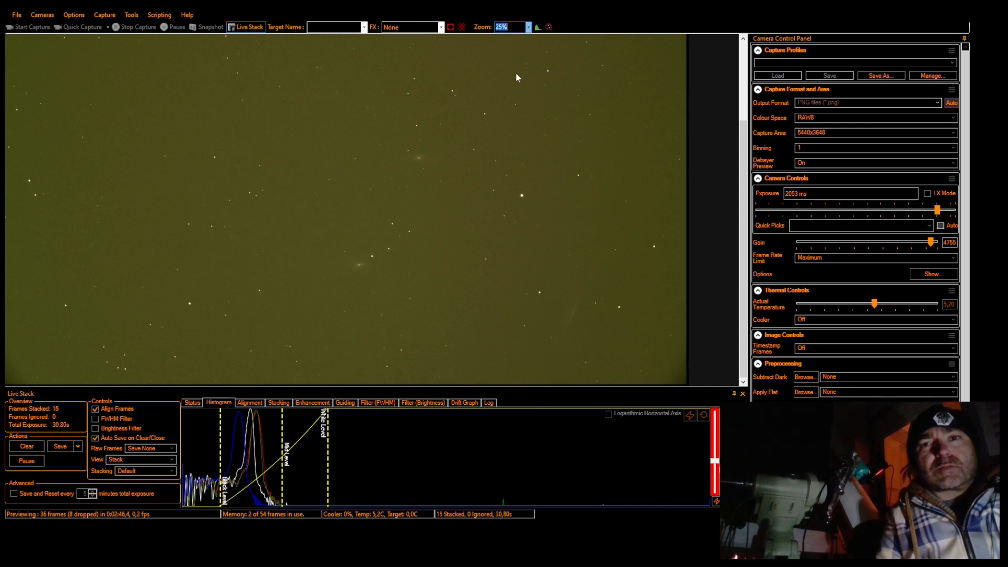
pyautogui.click(529, 28)
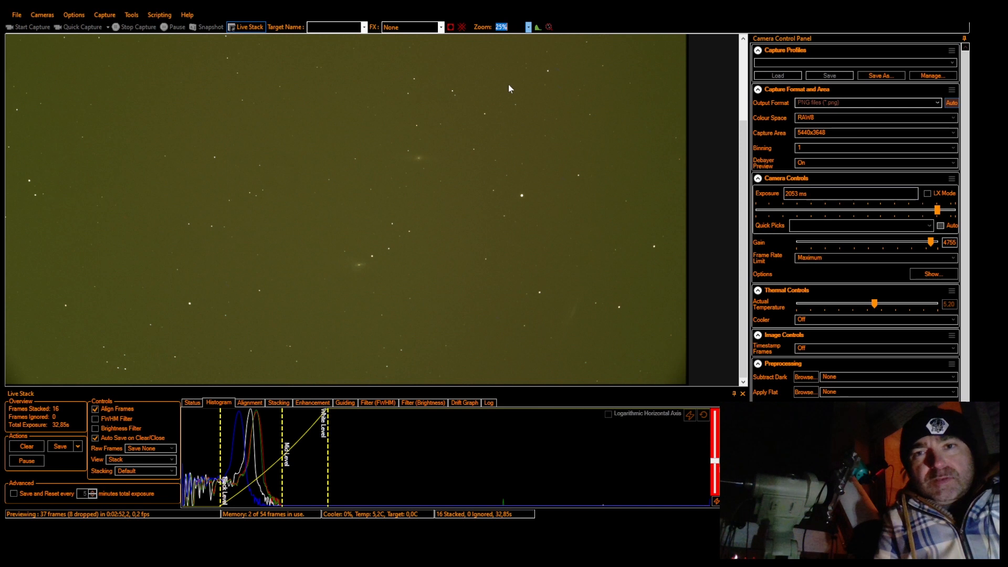
pyautogui.press('Down')
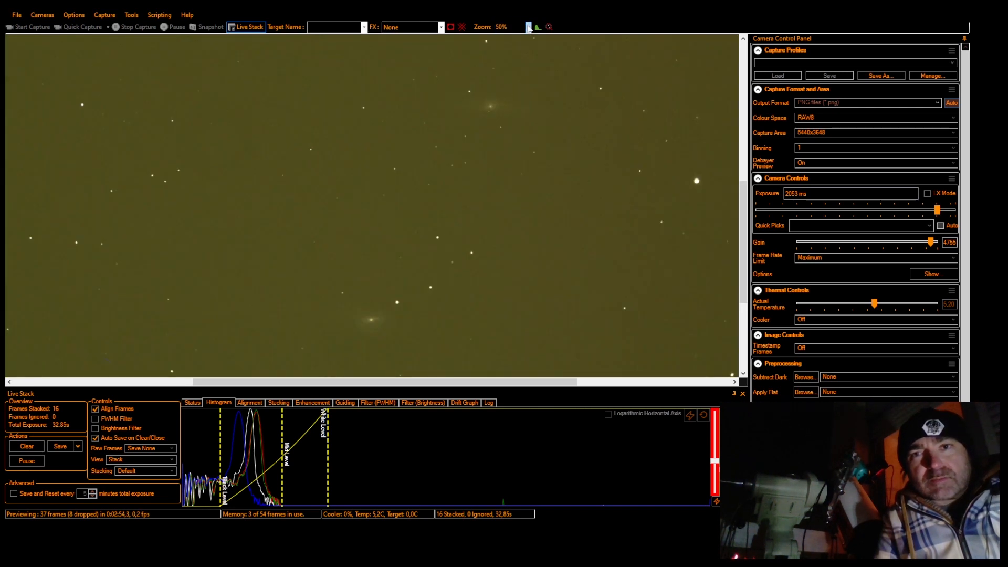
pyautogui.click(529, 28)
pyautogui.press('Down')
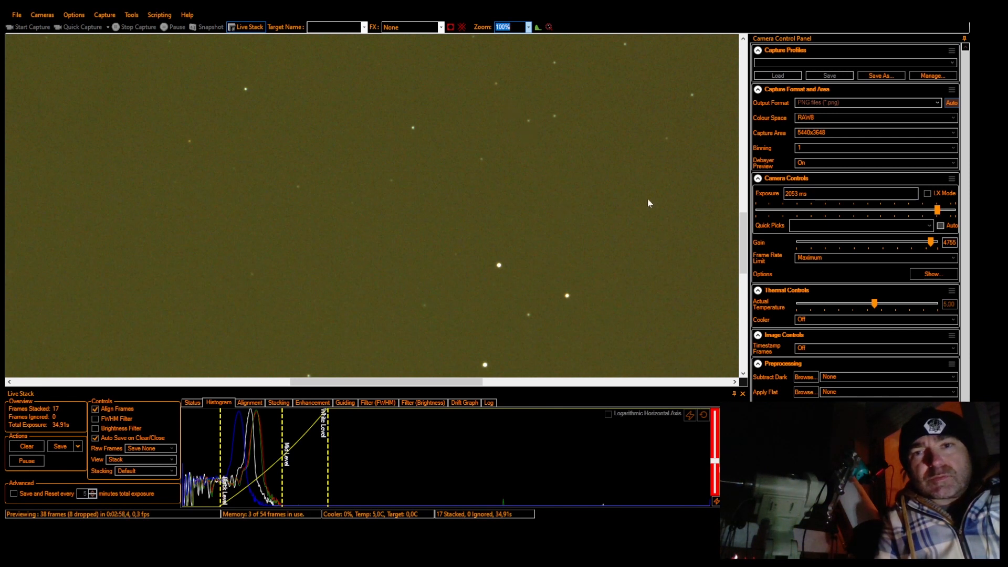
pyautogui.moveTo(740, 231); pyautogui.dragTo(747, 281)
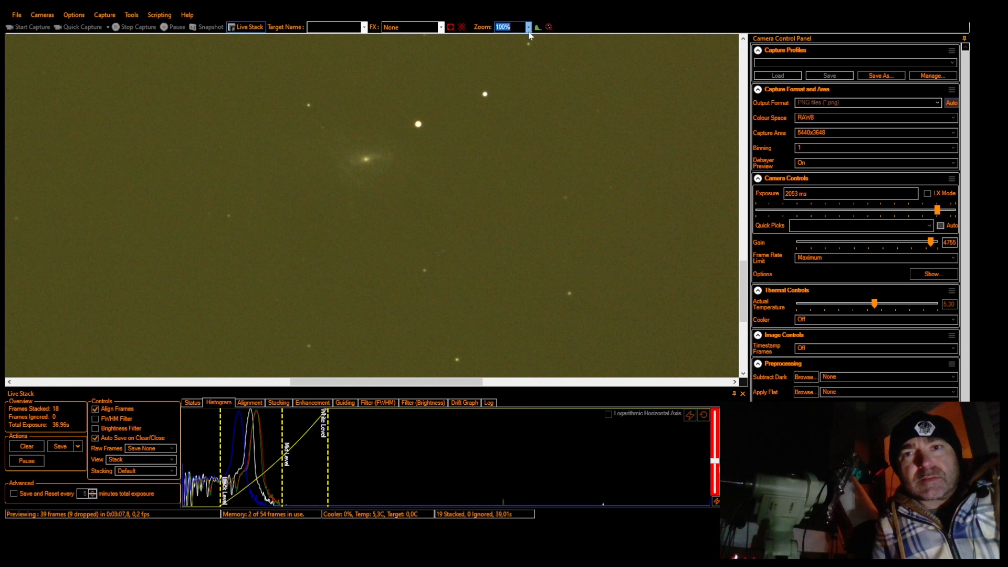
pyautogui.press('Down')
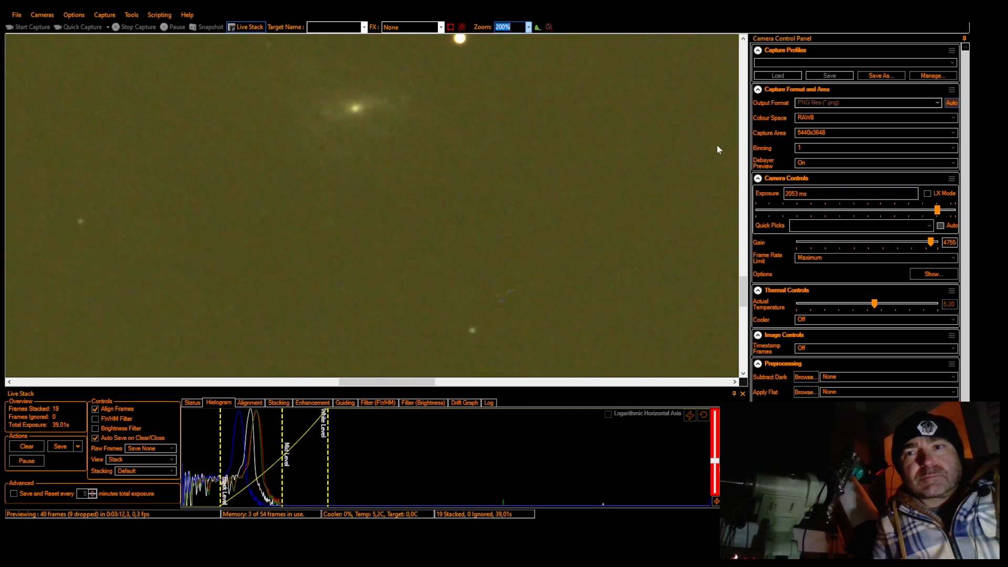
pyautogui.moveTo(743, 292)
pyautogui.mouseDown()
pyautogui.moveTo(738, 201)
pyautogui.moveTo(756, 274)
pyautogui.moveTo(744, 273)
pyautogui.moveTo(745, 307)
pyautogui.mouseUp()
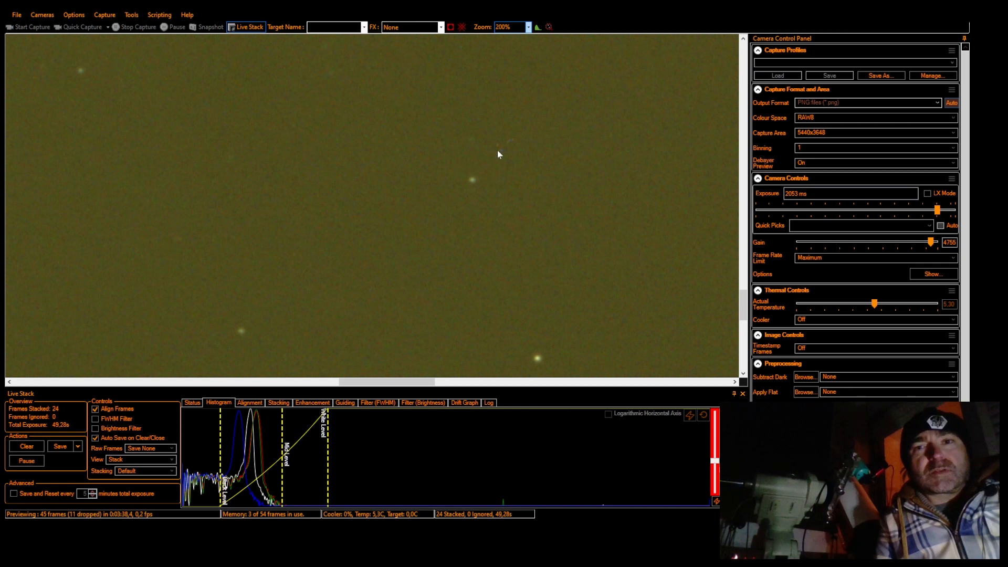
pyautogui.click(528, 28)
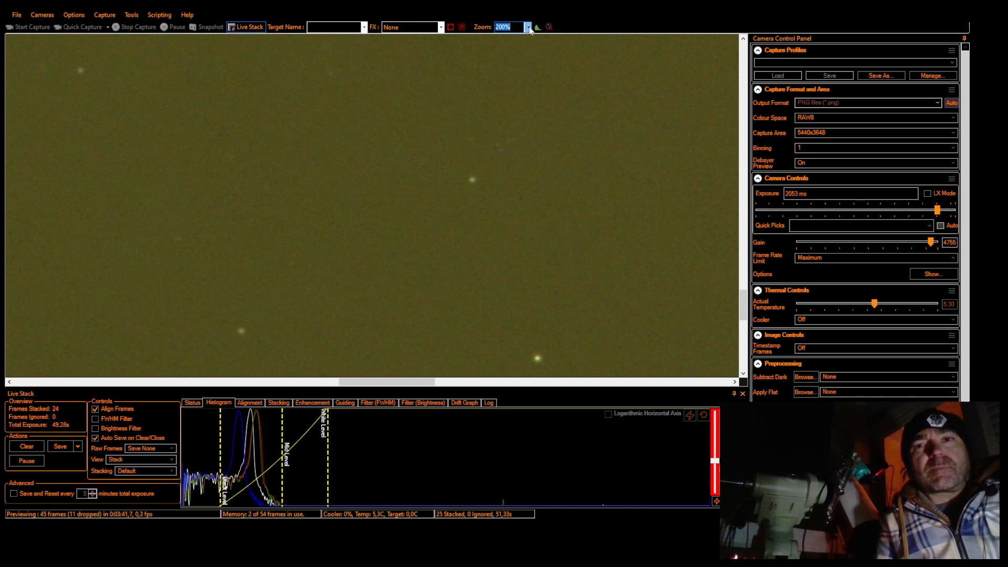
pyautogui.click(506, 104)
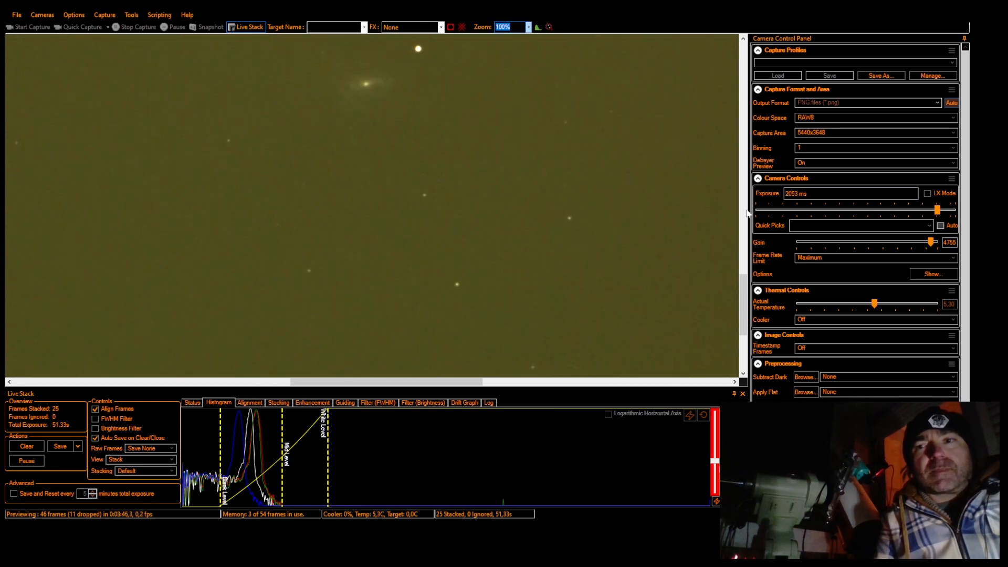
pyautogui.moveTo(740, 313); pyautogui.dragTo(742, 249)
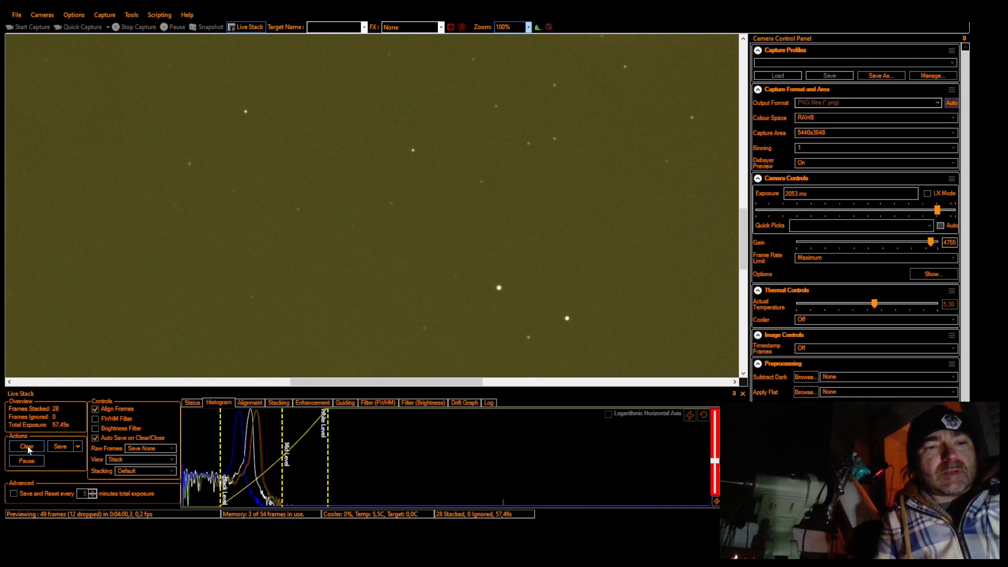
# Pause and clear the current live stack, and exit live stacking mode
pyautogui.click(30, 461)
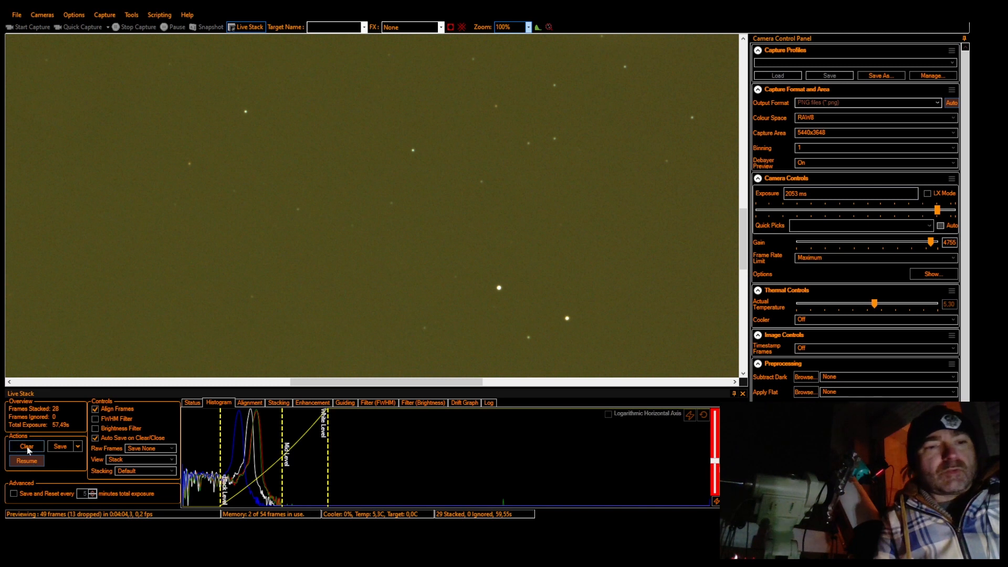
pyautogui.click(27, 448)
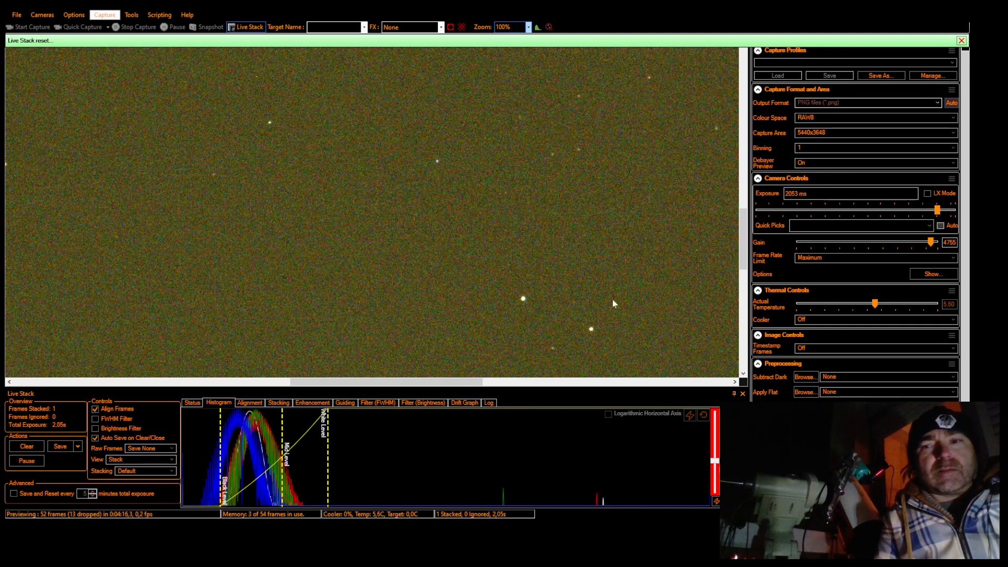
pyautogui.click(743, 394)
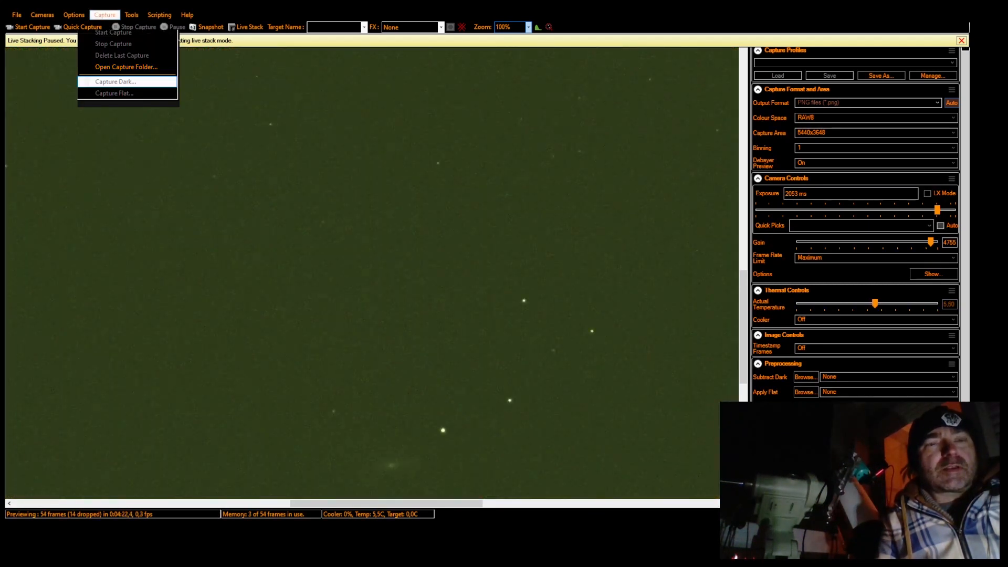
# Capture a dark averaged from 7 frames into the dark library and apply it as the dark to subtract
pyautogui.press('Return')
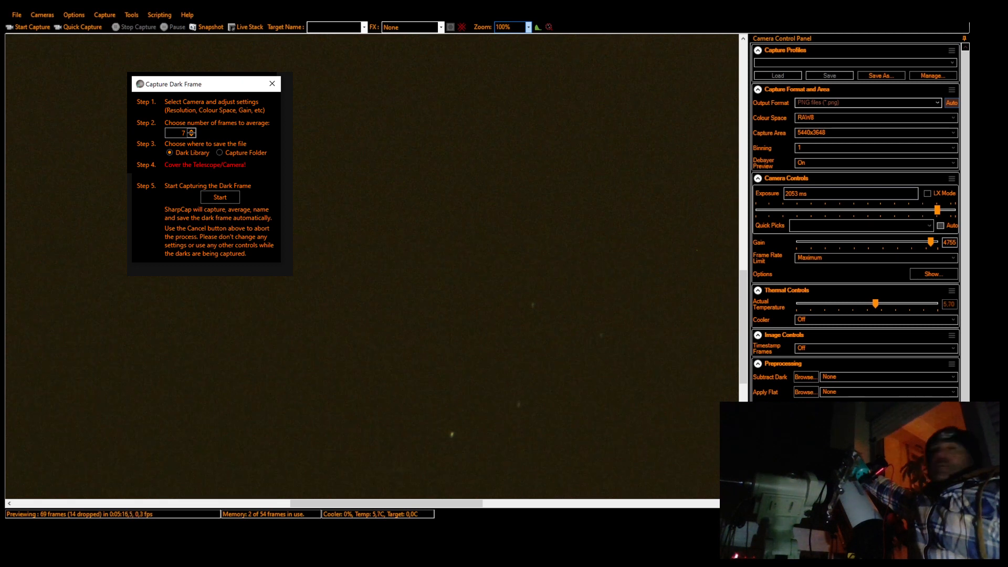
pyautogui.click(220, 197)
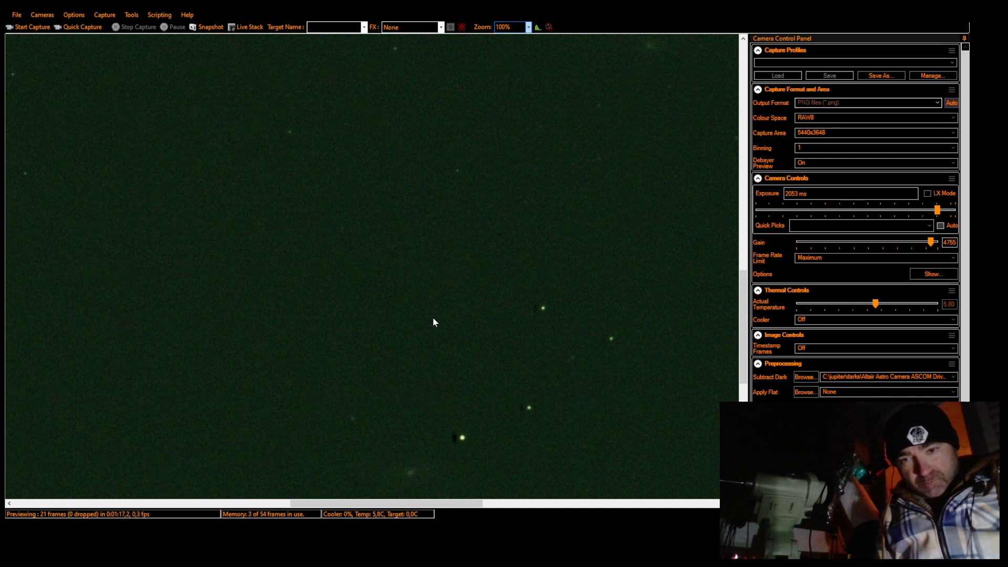
# Set the preview zoom to 50% and reopen live stacking
pyautogui.click(528, 28)
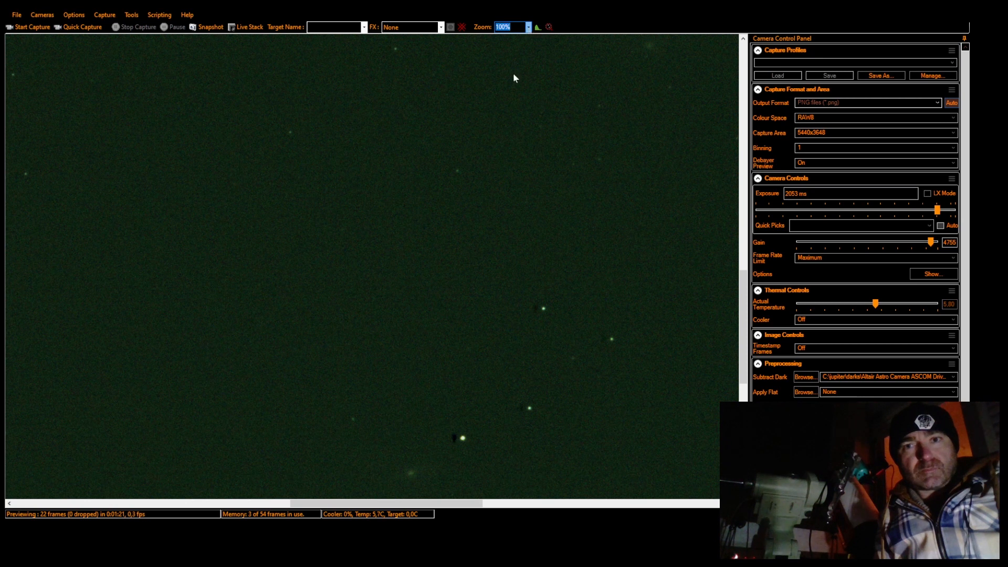
pyautogui.press('Up')
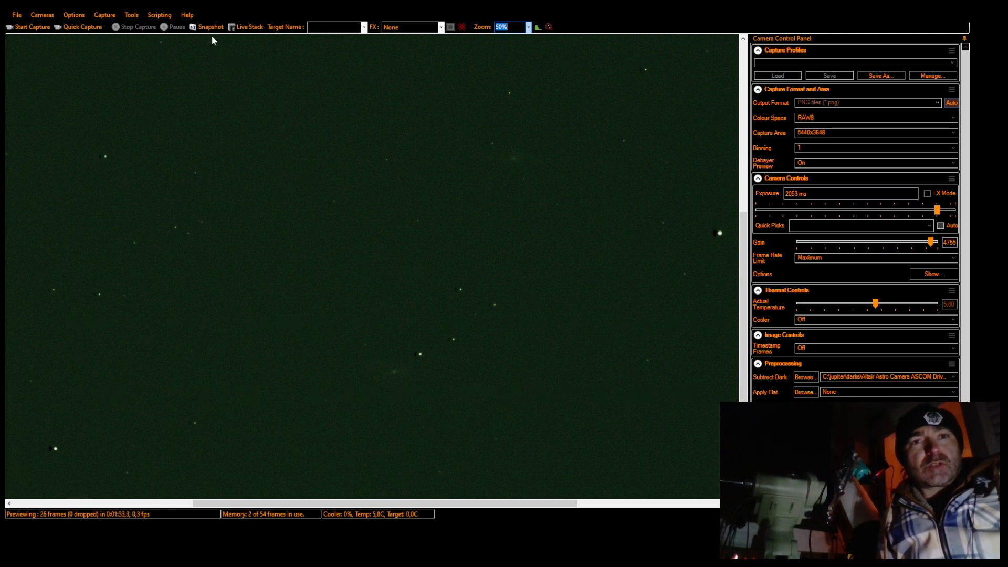
pyautogui.click(250, 27)
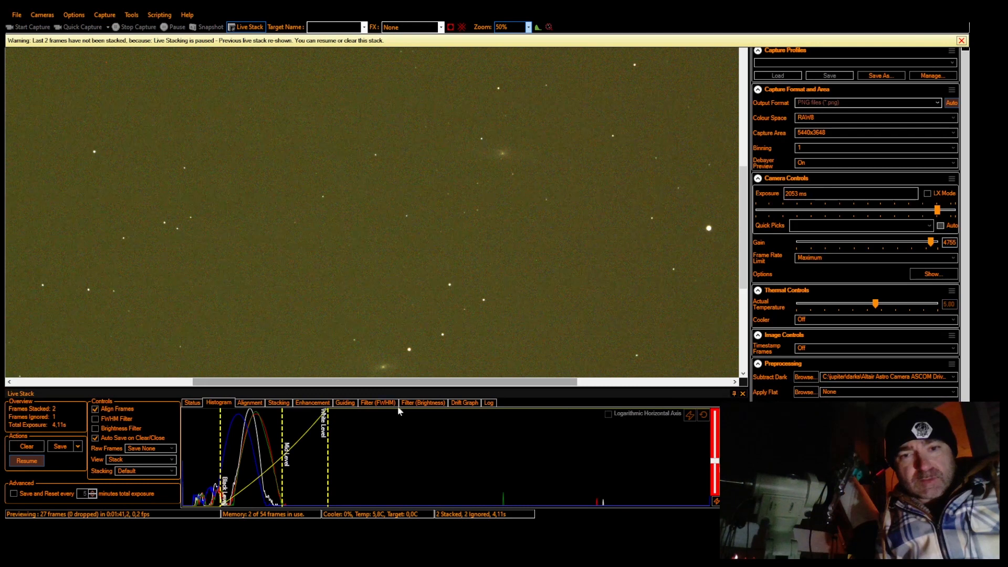
# Enable the FWHM filter for stacked frames with a maximum FWHM of 6.03
pyautogui.click(383, 406)
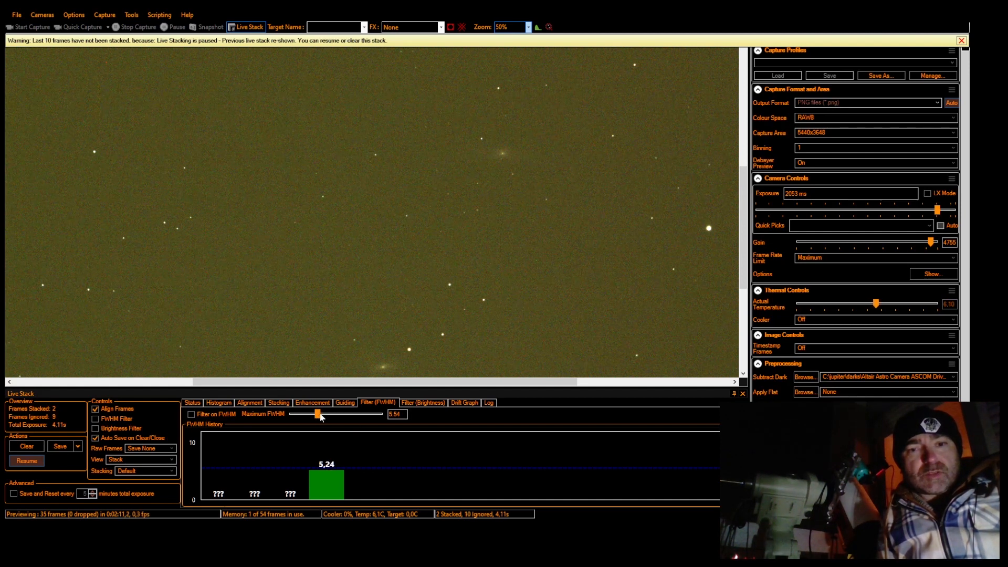
pyautogui.click(192, 414)
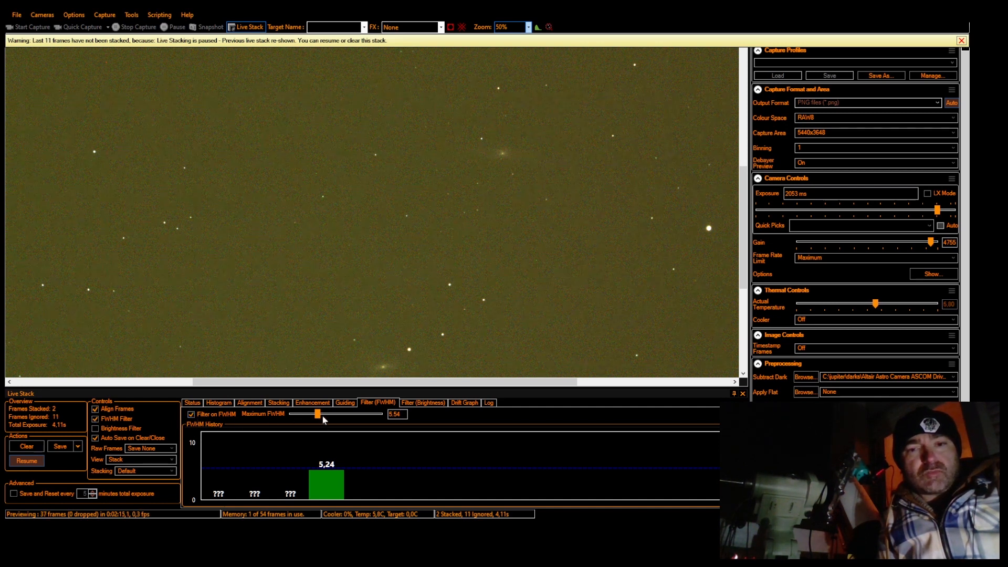
pyautogui.moveTo(317, 414); pyautogui.dragTo(323, 418)
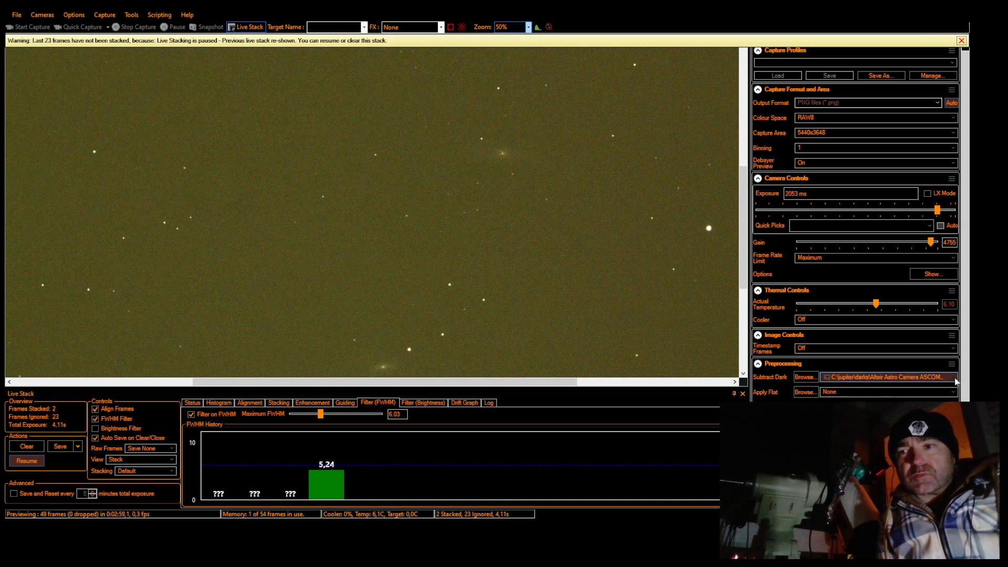
# Set dark subtraction to None, and clear and resume the live stack
pyautogui.click(875, 390)
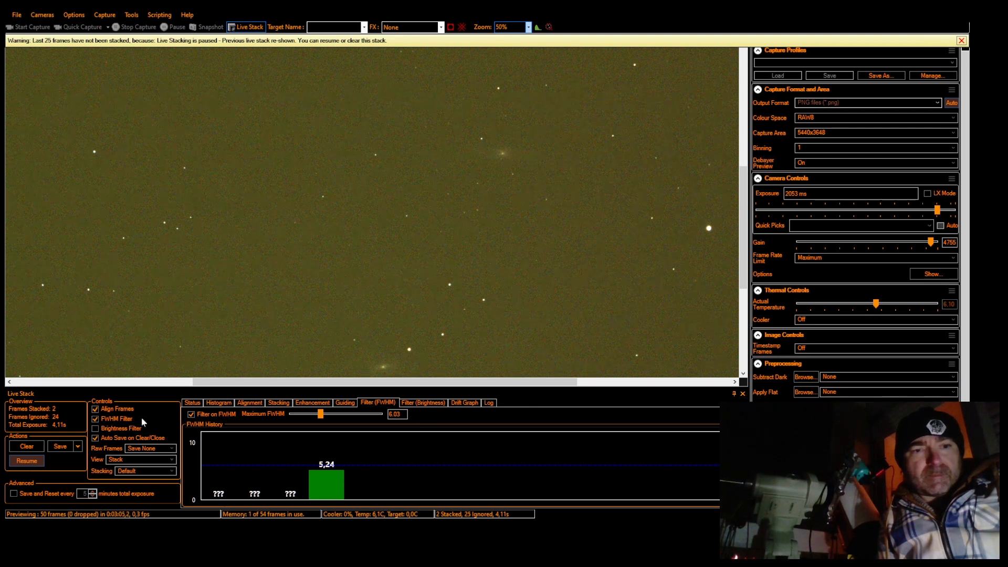
pyautogui.click(24, 447)
pyautogui.click(36, 461)
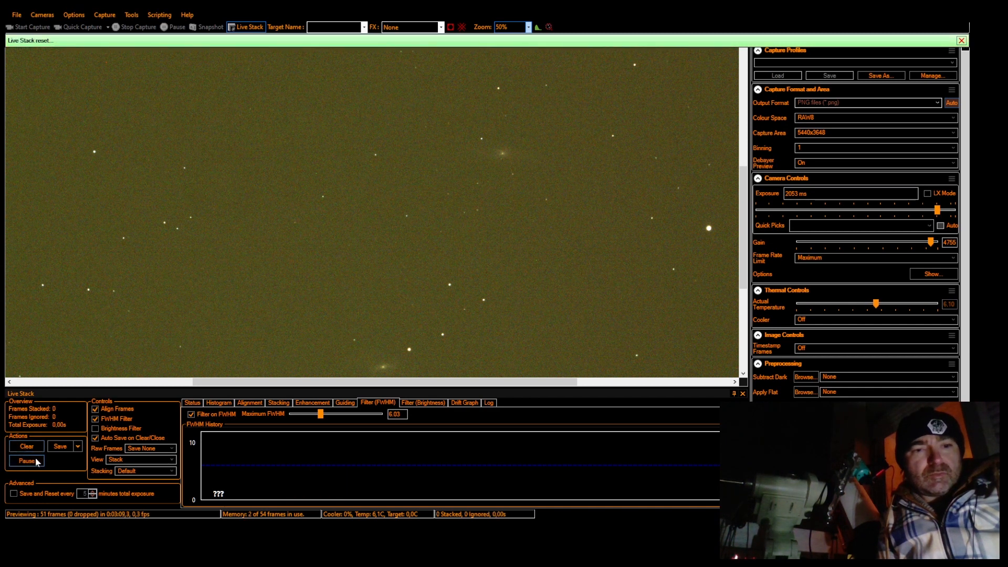
# Disable the FWHM filter and save the current live stack as a 16-bit FITS file
pyautogui.click(95, 419)
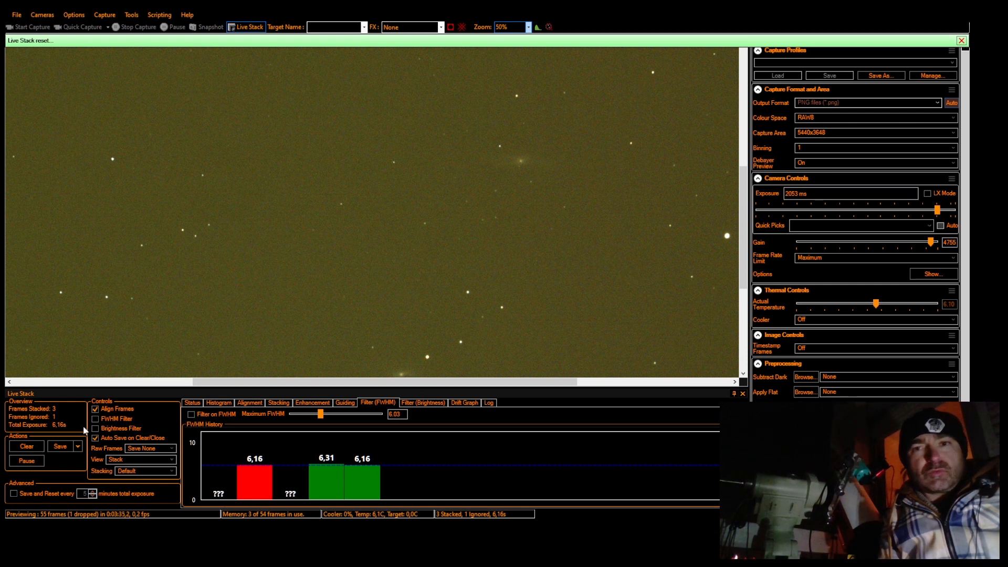
pyautogui.click(61, 445)
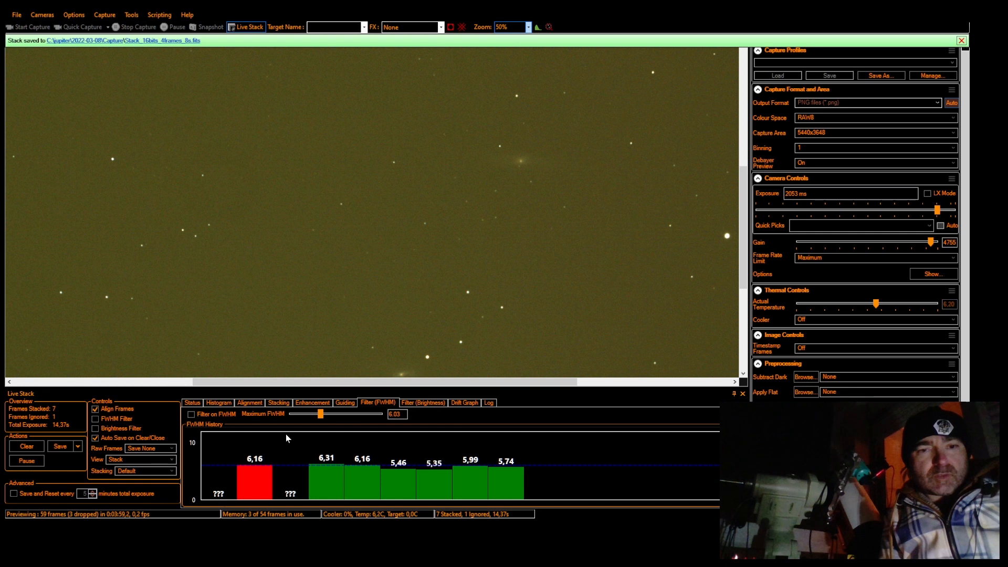
# Re-enable the FWHM filter and display the live stack's histogram
pyautogui.click(95, 418)
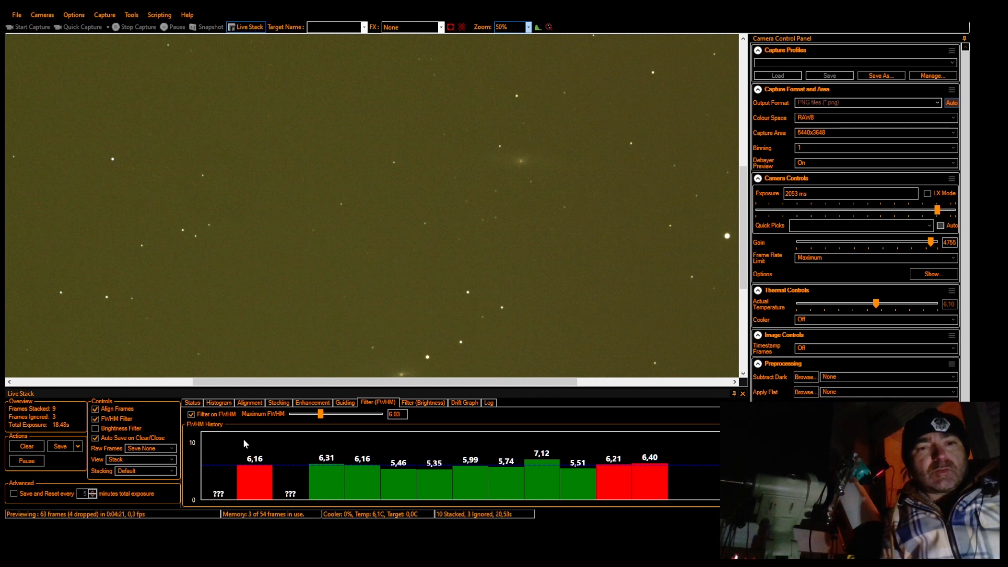
pyautogui.click(219, 403)
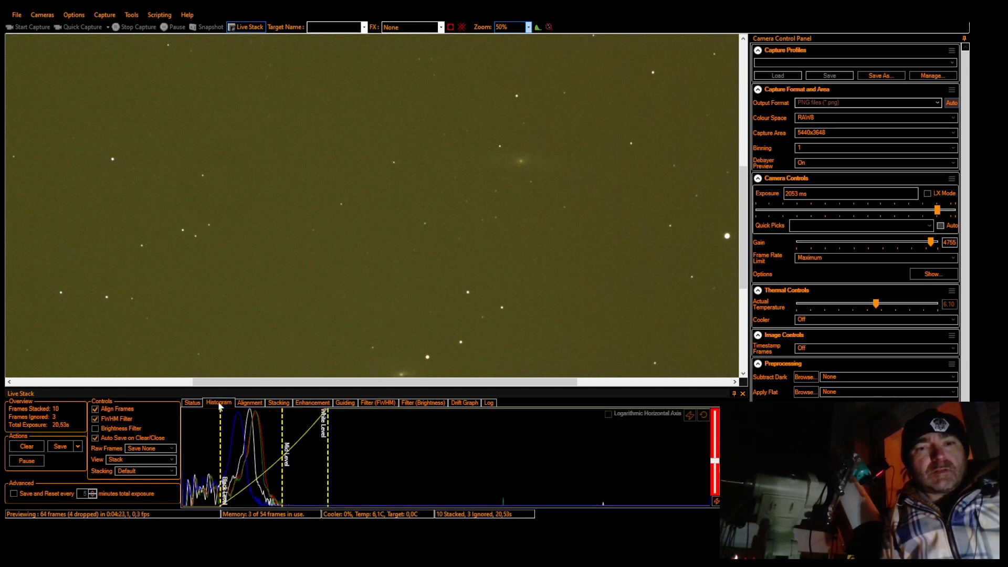
# Lower the histogram's white level to brighten the stack, and frame both galaxies at 33% zoom
pyautogui.moveTo(327, 453); pyautogui.dragTo(298, 452)
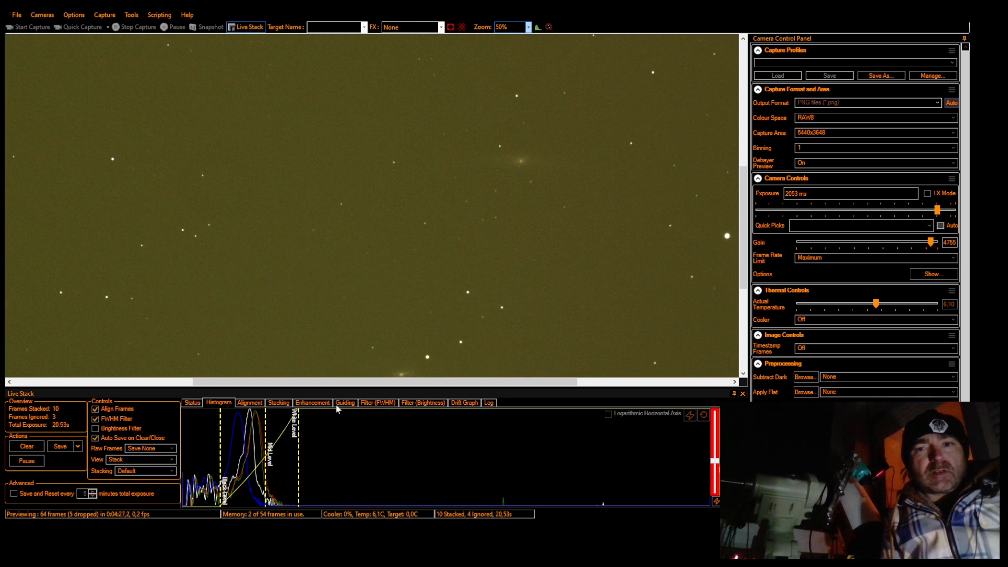
pyautogui.moveTo(339, 383); pyautogui.dragTo(416, 386)
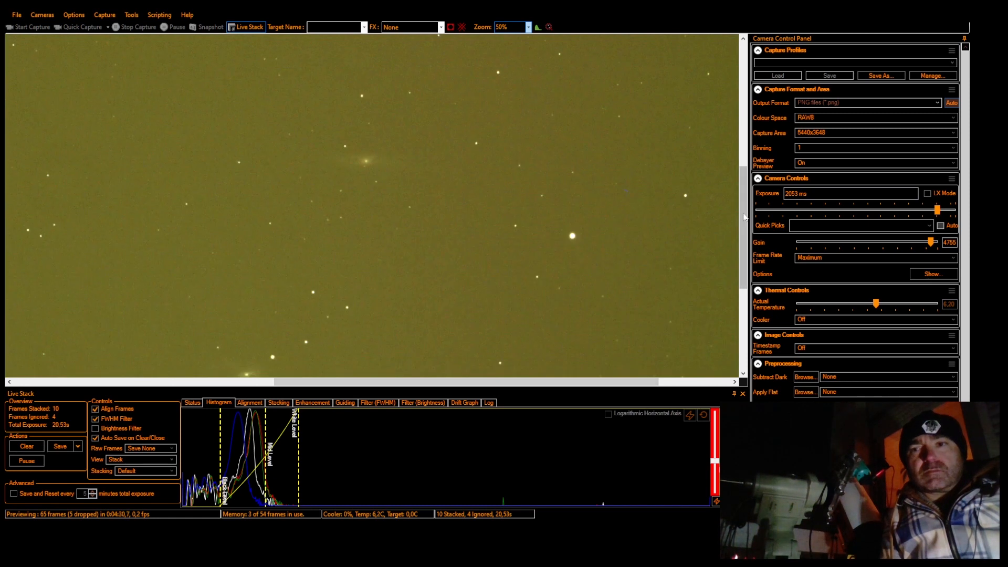
pyautogui.moveTo(744, 217); pyautogui.dragTo(748, 266)
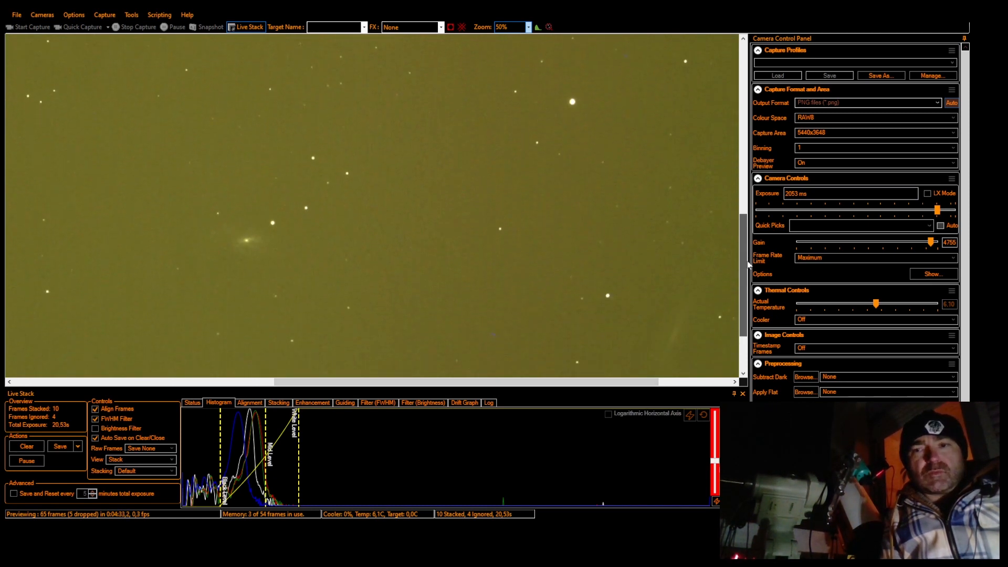
pyautogui.click(527, 30)
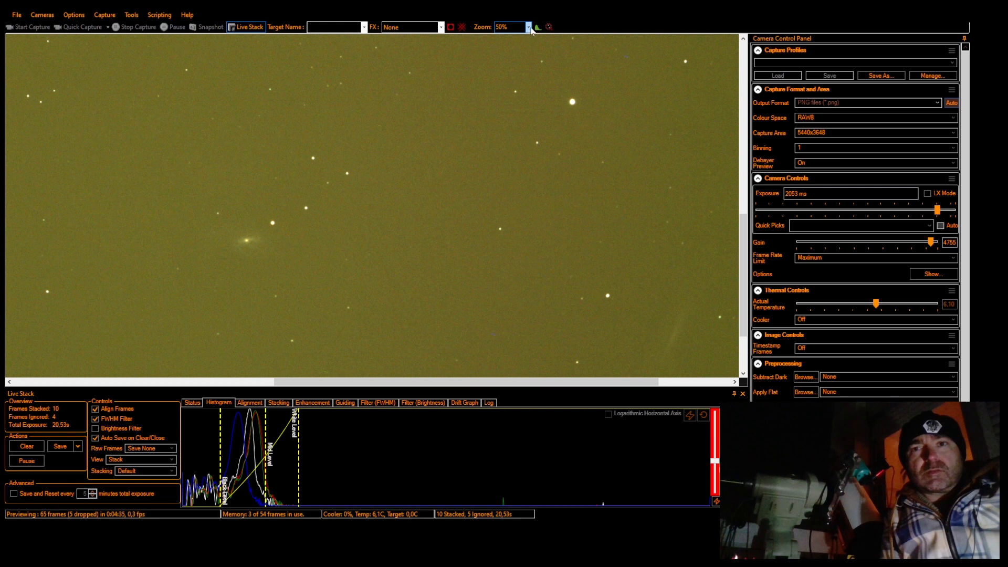
pyautogui.press('Down')
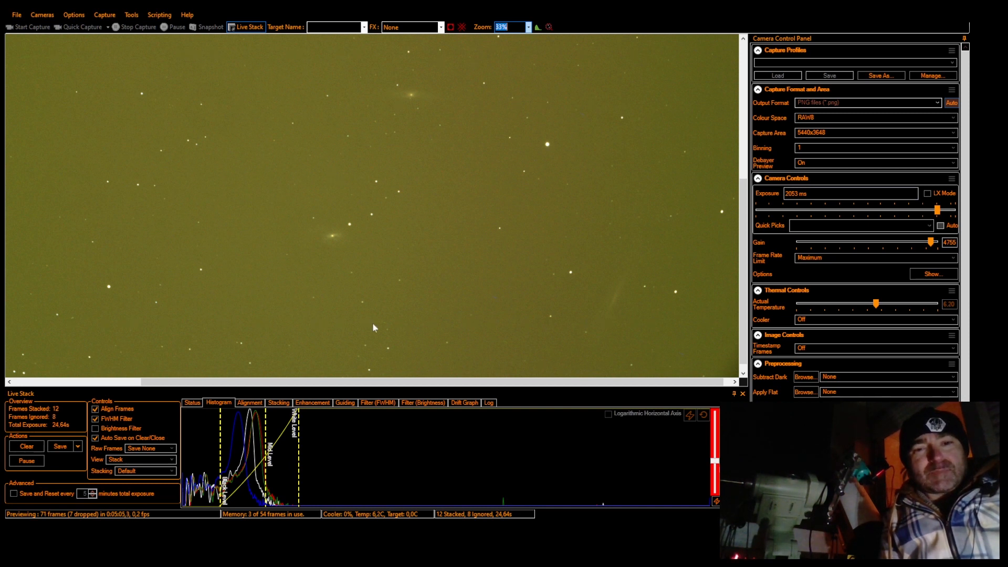
# Bring the white level closer to the histogram peak and raise the black level towards the peak's lower edge
pyautogui.click(298, 464)
pyautogui.moveTo(298, 457); pyautogui.dragTo(284, 453)
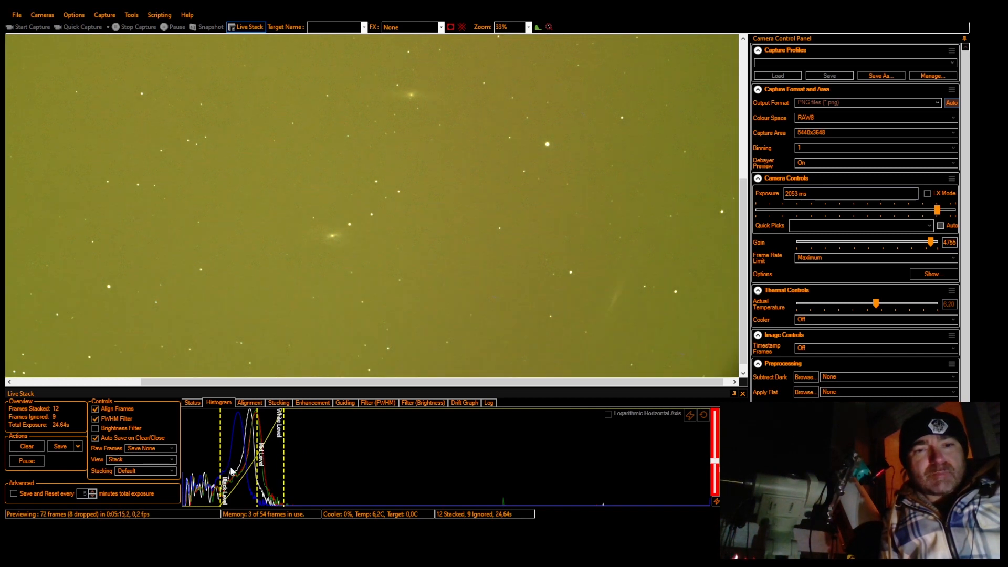
pyautogui.moveTo(221, 461); pyautogui.dragTo(229, 462)
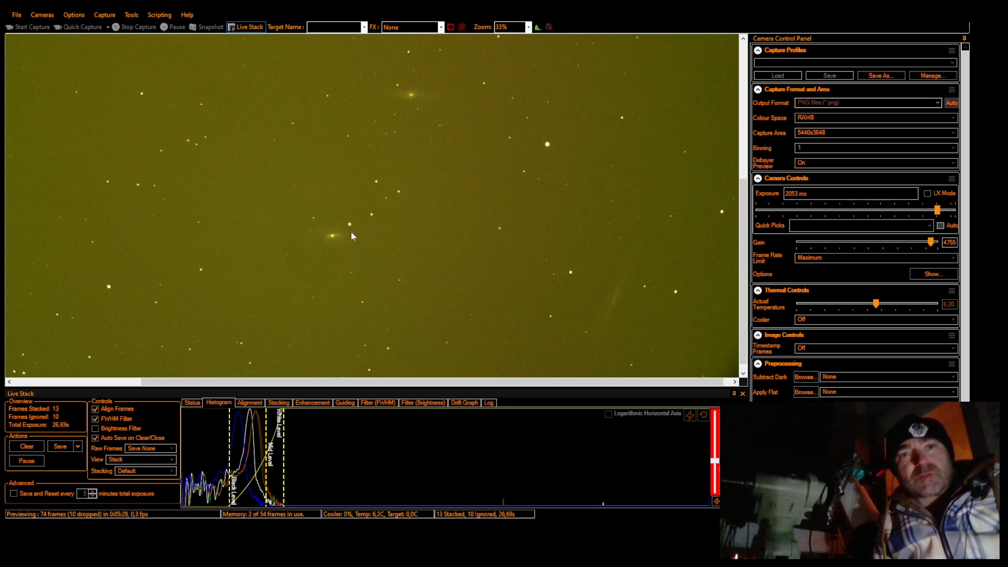
# Set the preview zoom to 25% to view a wider part of the stacked image
pyautogui.click(529, 28)
pyautogui.press('Down')
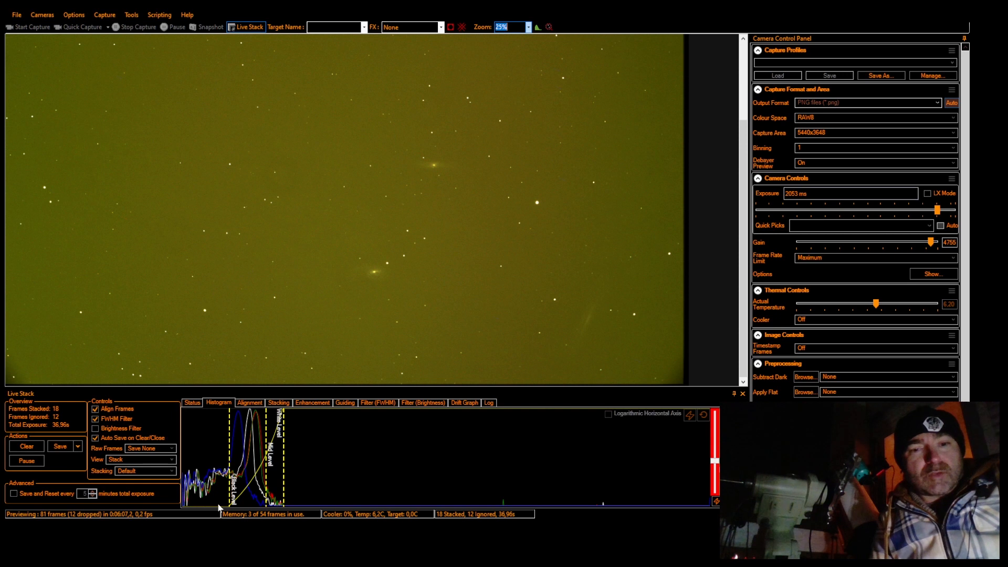
pyautogui.click(221, 527)
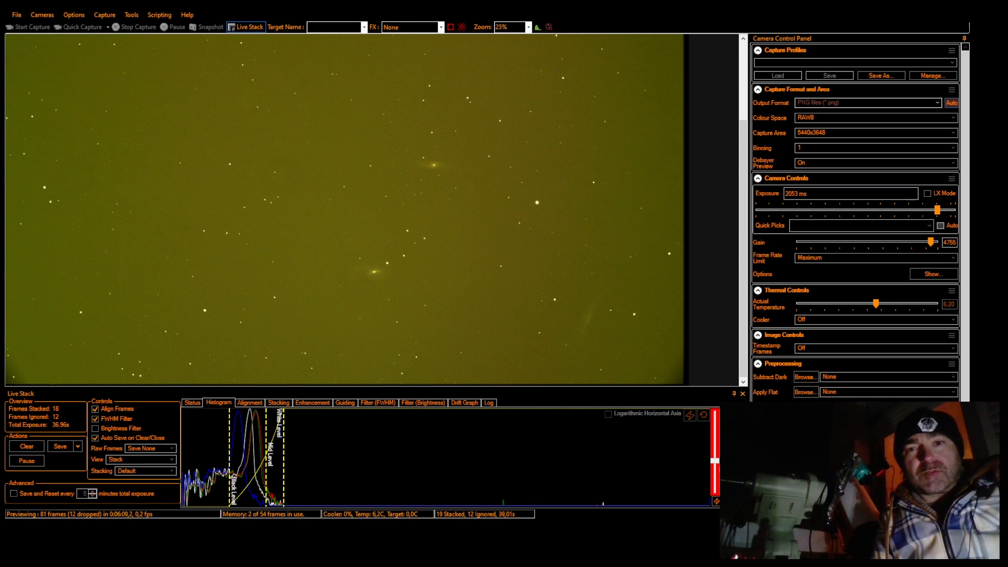